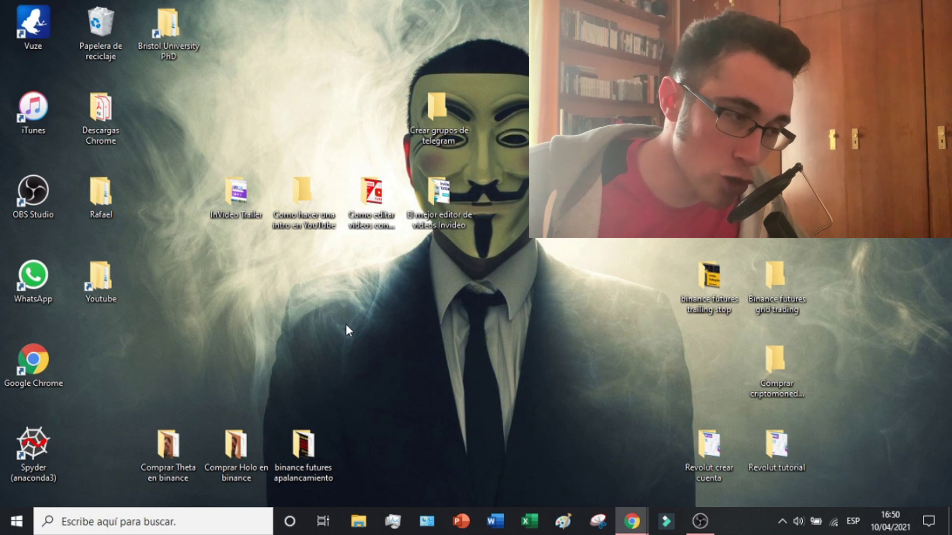
- Find Programador de tareas by searching Windows for "tareas", open it and maximize its window
click(126, 521)
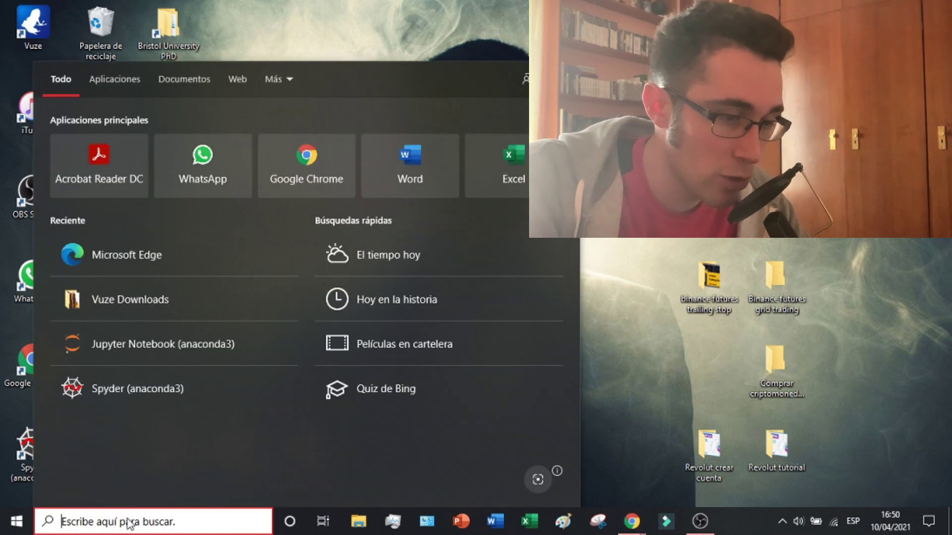
text(tareas)
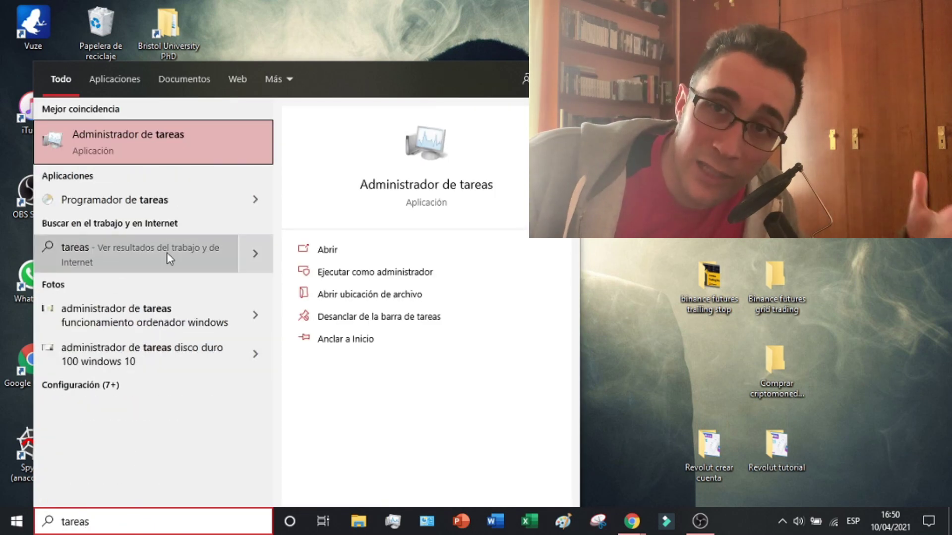
click(133, 212)
key(Escape)
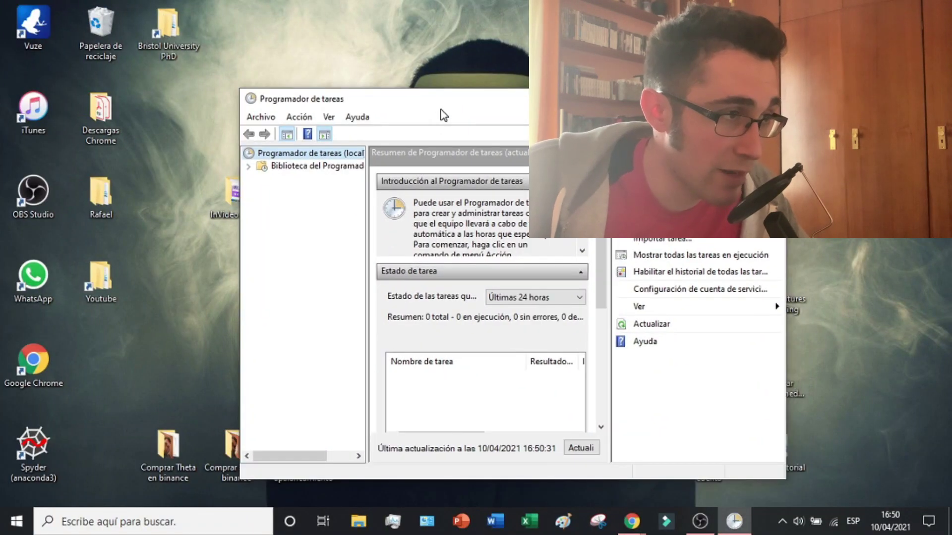
double_click(442, 115)
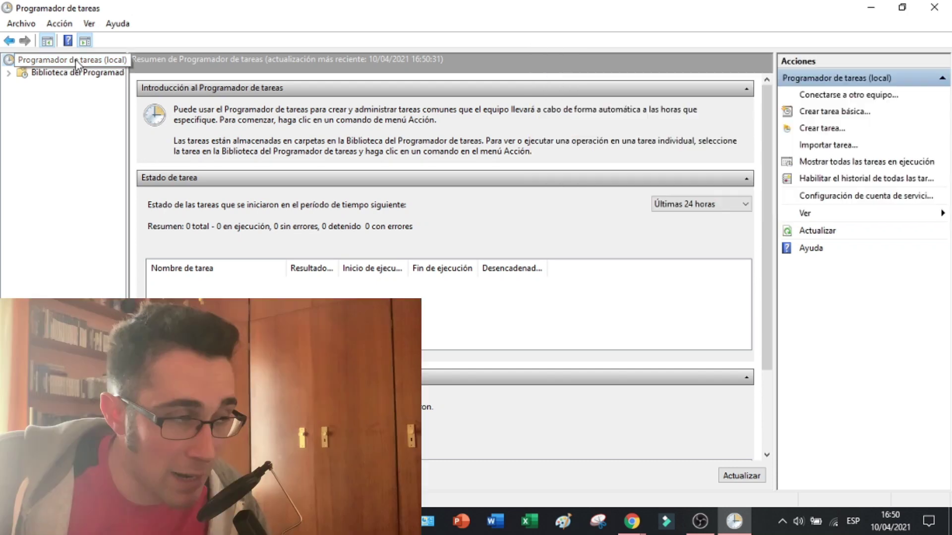
- Start a new basic task in the Biblioteca del Programador de tareas, named "Suscribete apagado" with an empty description
click(83, 77)
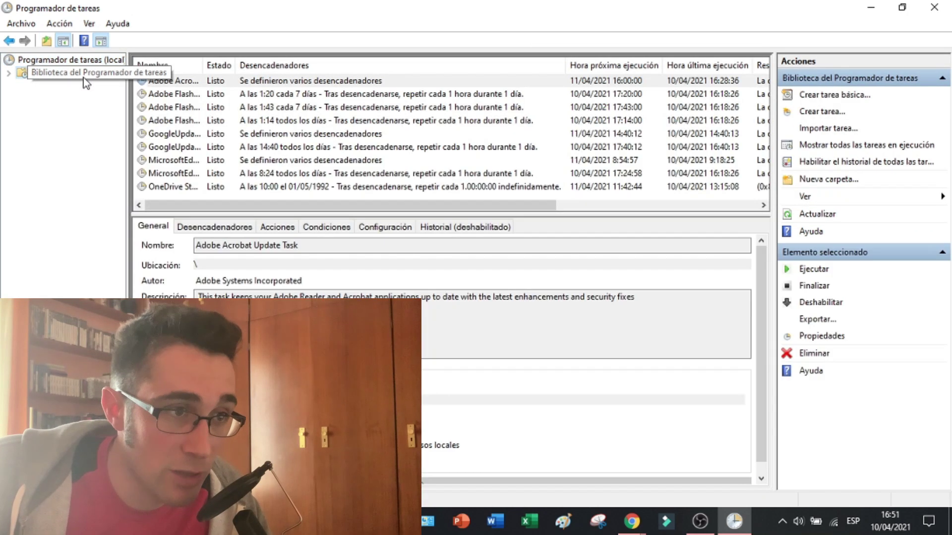
click(862, 96)
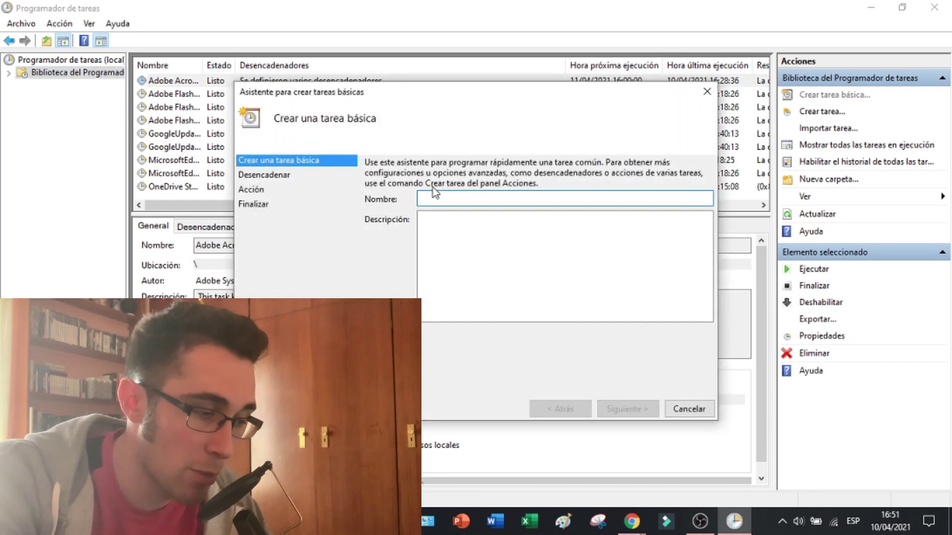
text(Suscribete apagado)
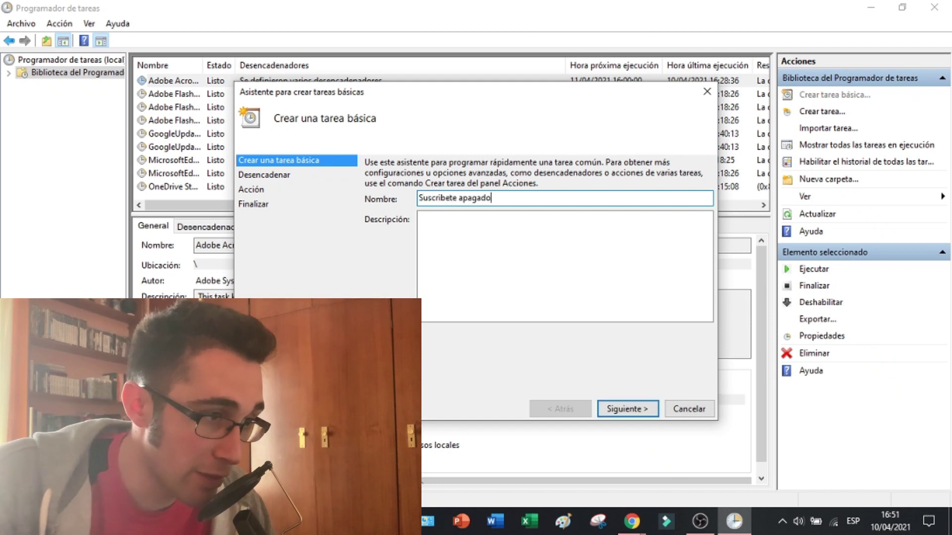
click(454, 232)
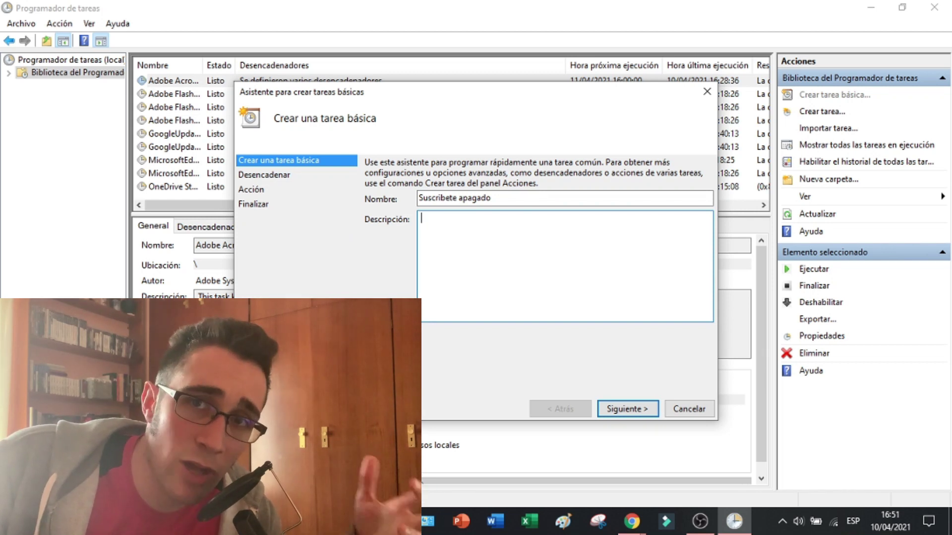
click(614, 409)
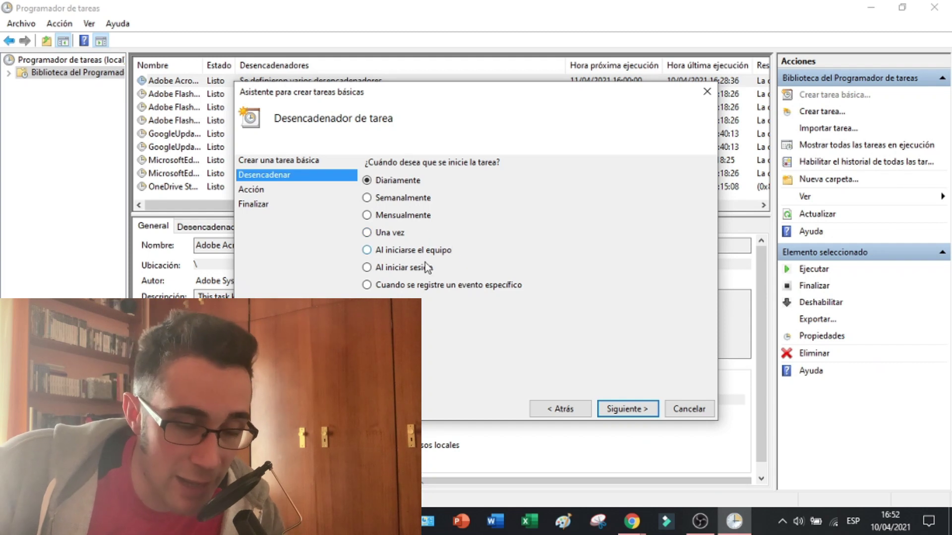
- Give the task a daily trigger starting 10/04/2021 at 23:00:00 and repeating every 1 day
click(606, 409)
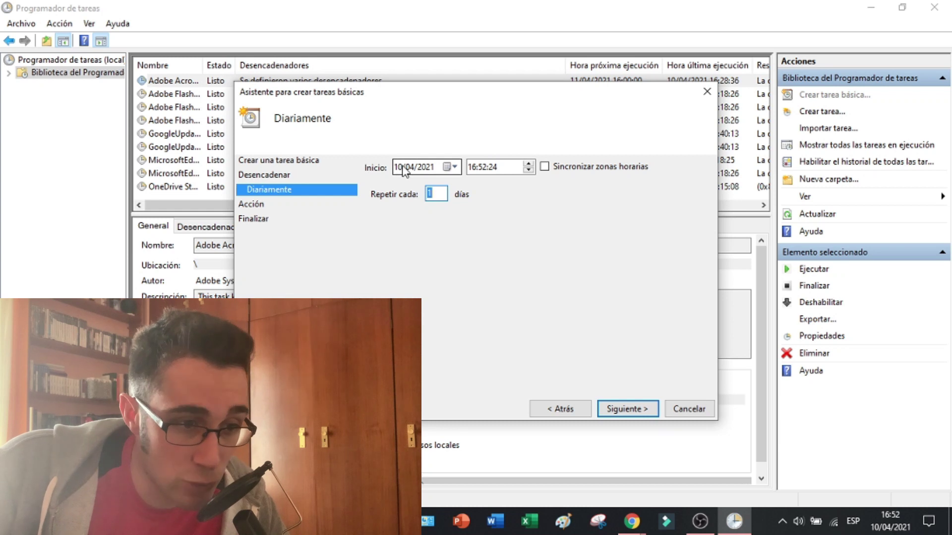
click(481, 167)
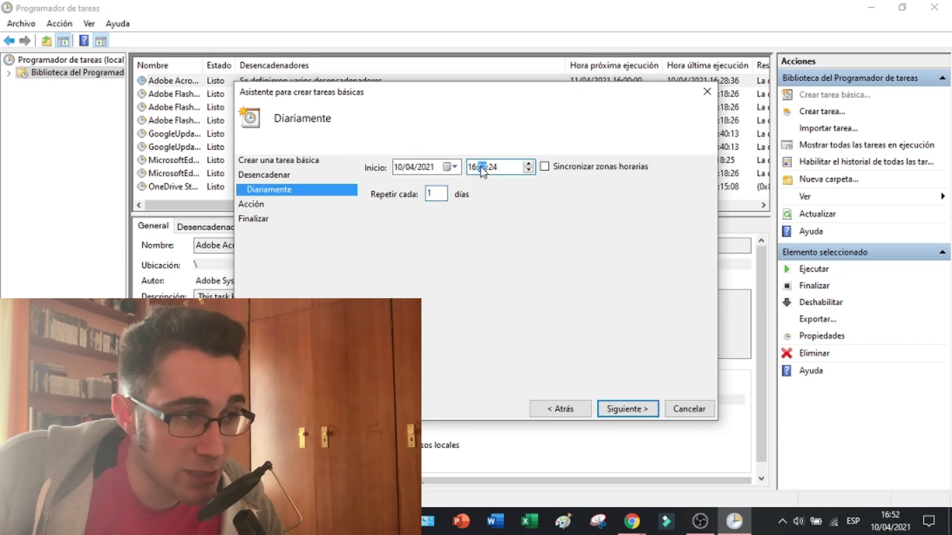
click(473, 167)
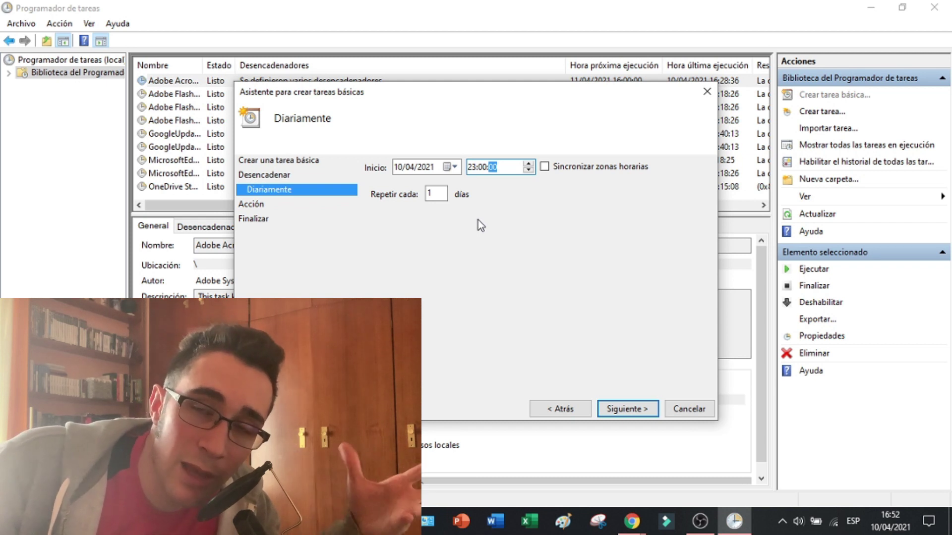
double_click(430, 194)
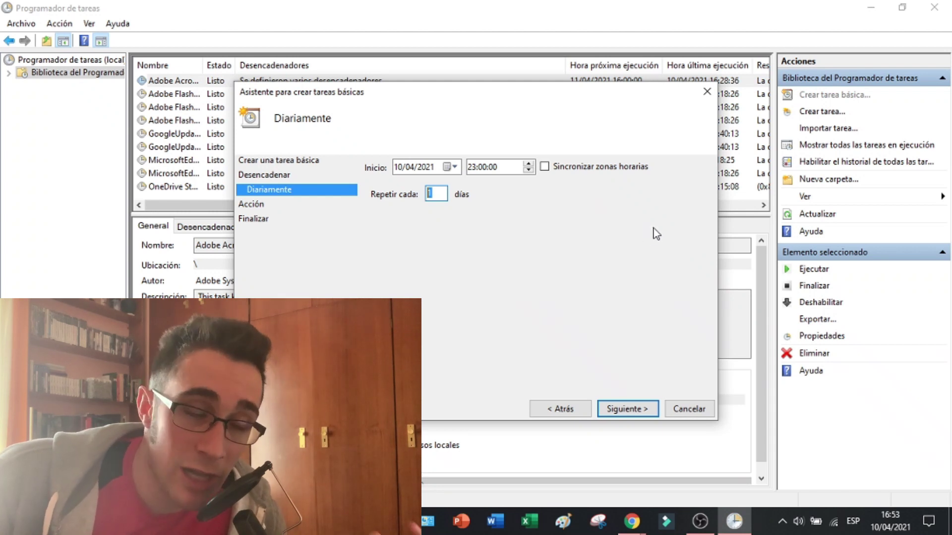
click(629, 409)
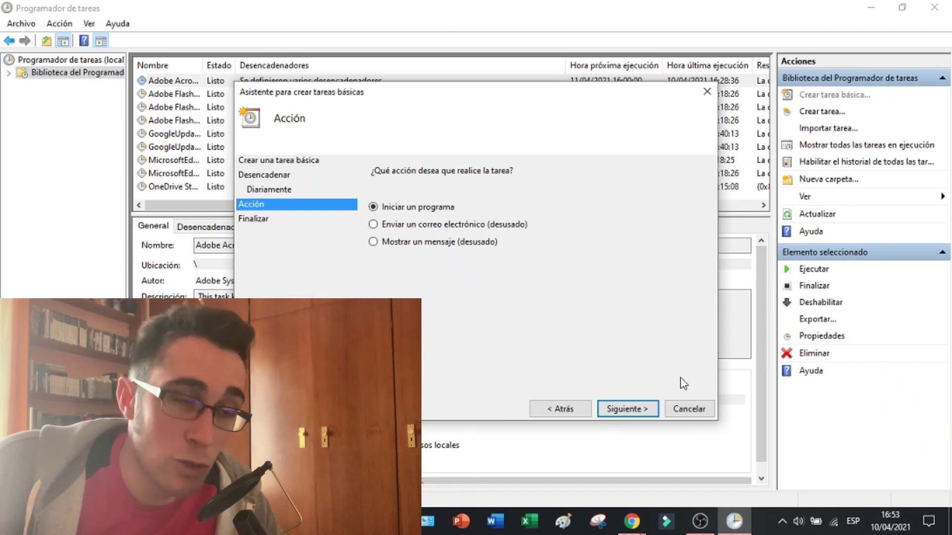
- Set the task's action to start a program and choose the shutdown application from Windows\System32
click(627, 414)
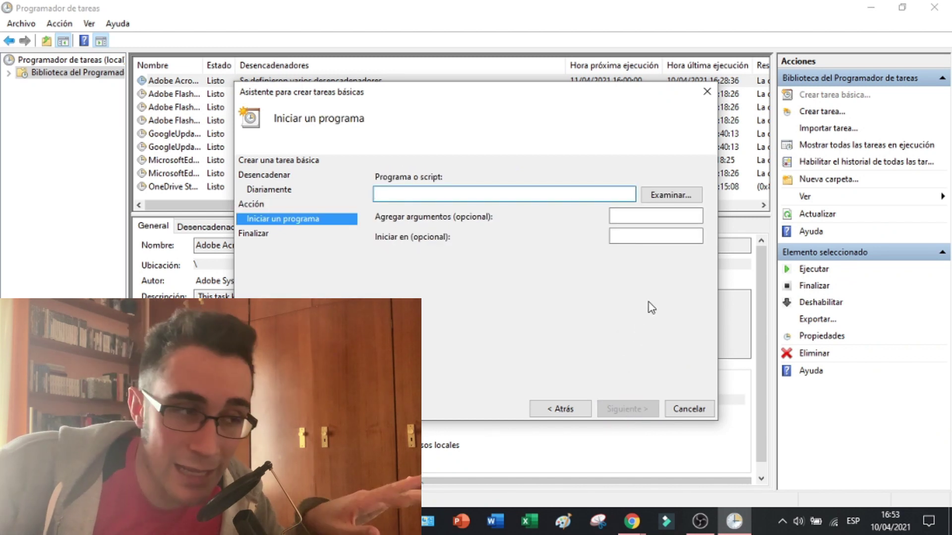
click(677, 196)
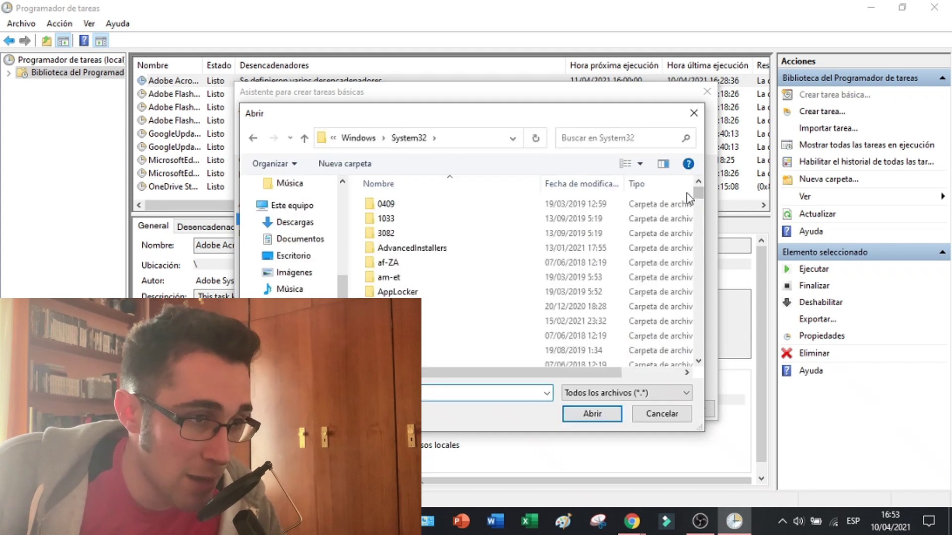
drag(699, 203, 695, 339)
scroll(529, 334, up, 20)
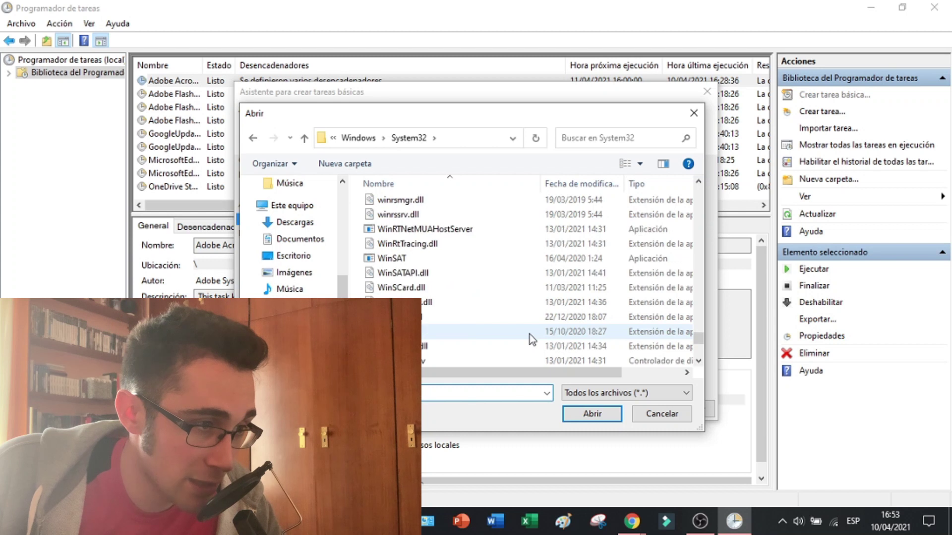
scroll(643, 328, up, 15)
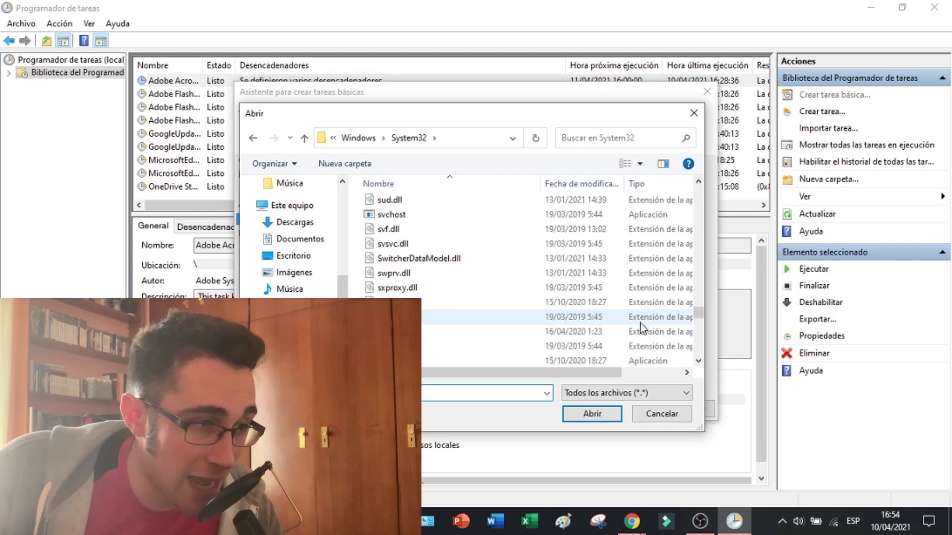
scroll(643, 327, up, 20)
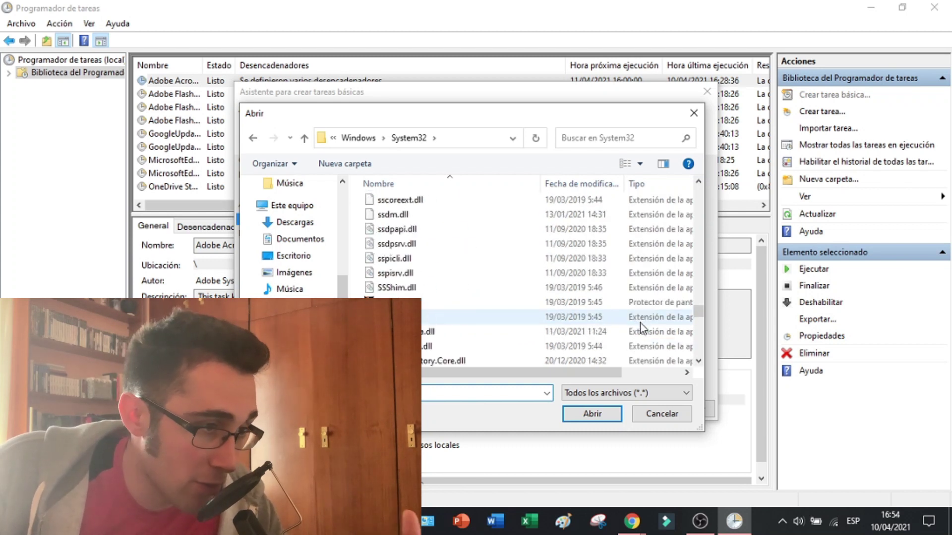
scroll(643, 327, up, 20)
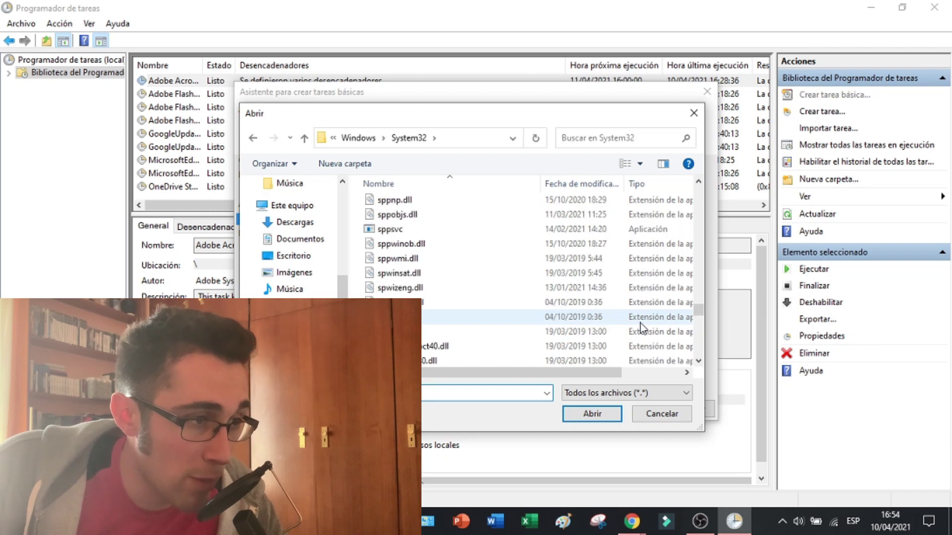
scroll(643, 328, up, 20)
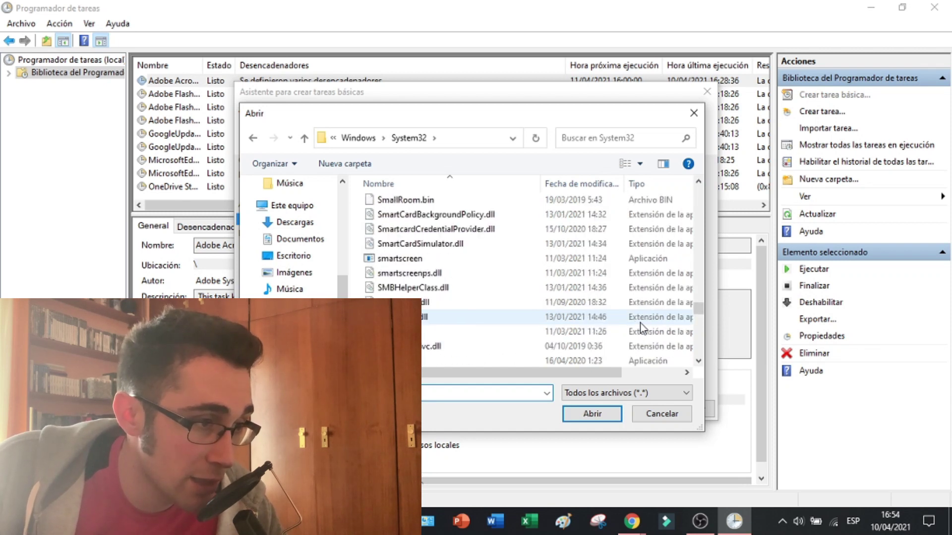
scroll(643, 327, up, 1)
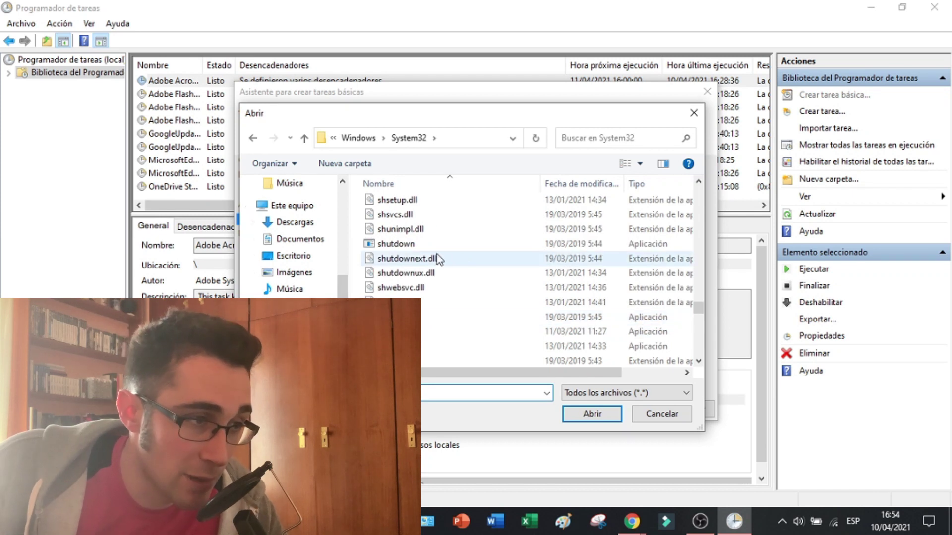
click(412, 246)
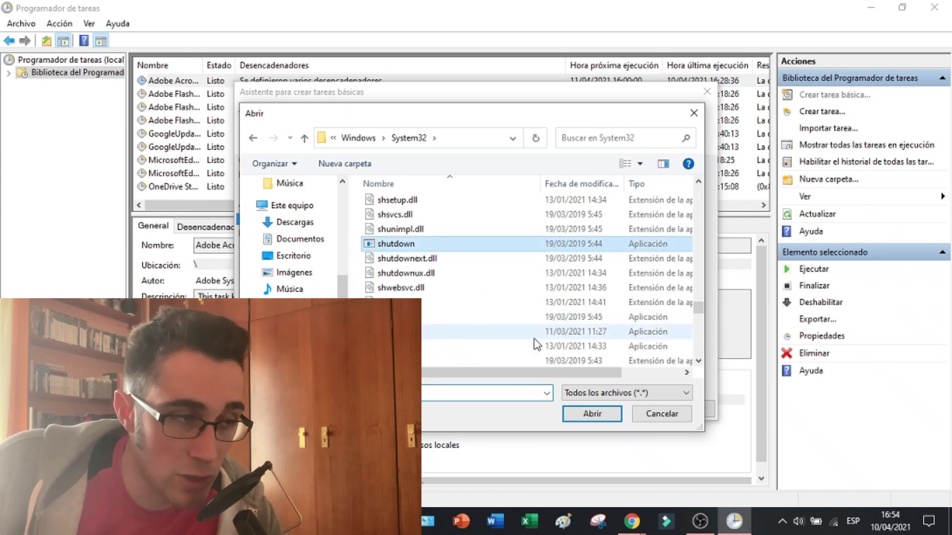
click(593, 414)
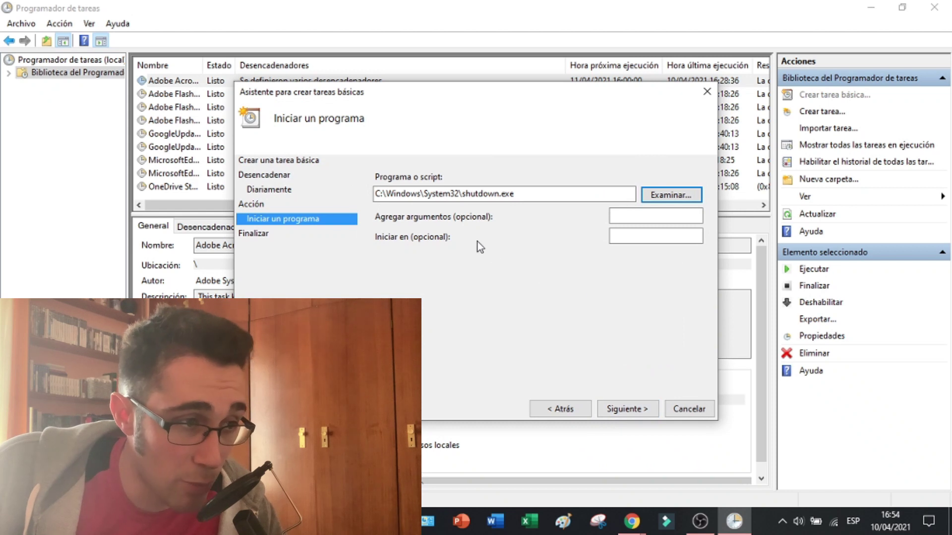
- Add the argument -s to the shutdown program and continue to the task's summary, rechecking the program settings once
click(673, 213)
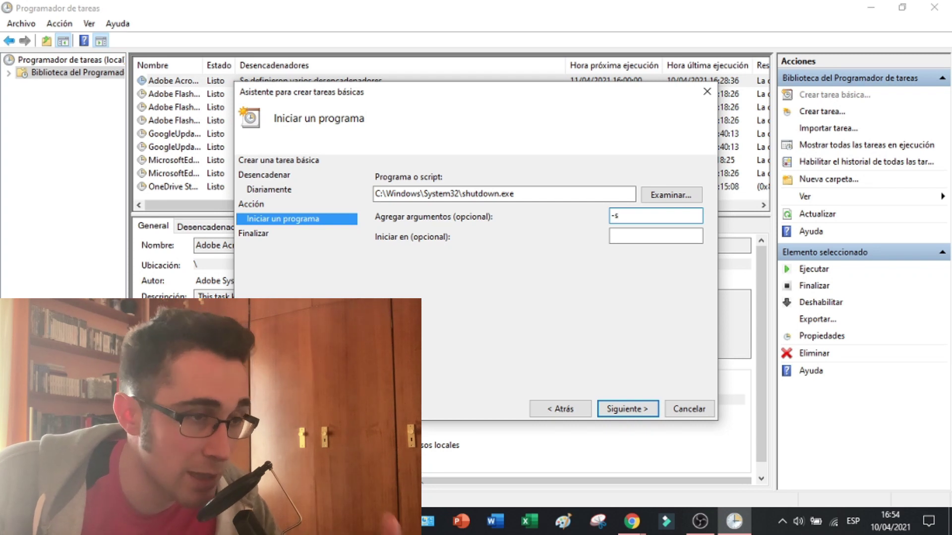
click(629, 410)
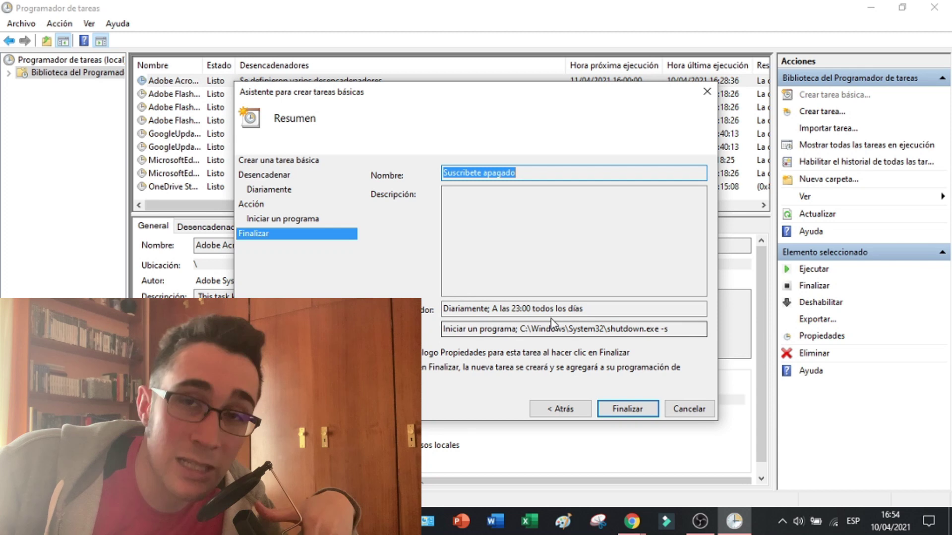
click(569, 416)
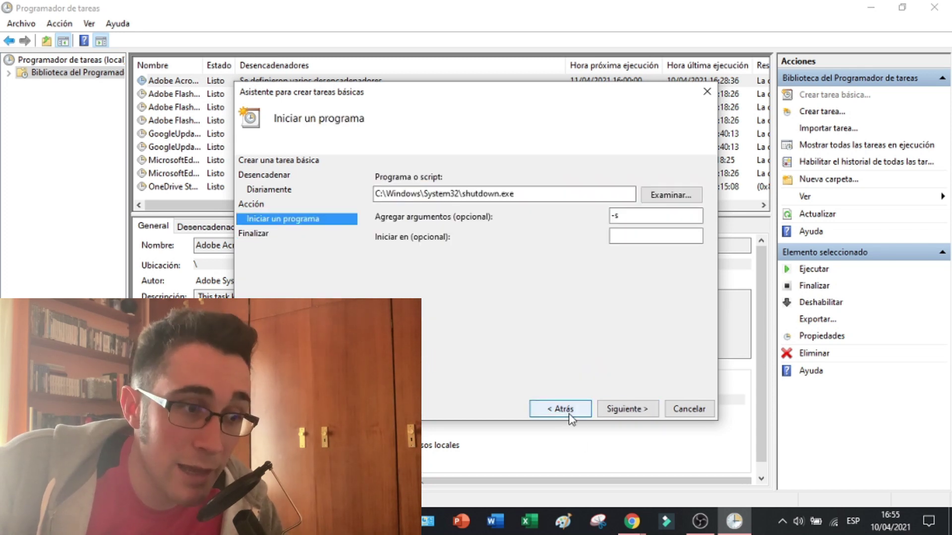
click(624, 410)
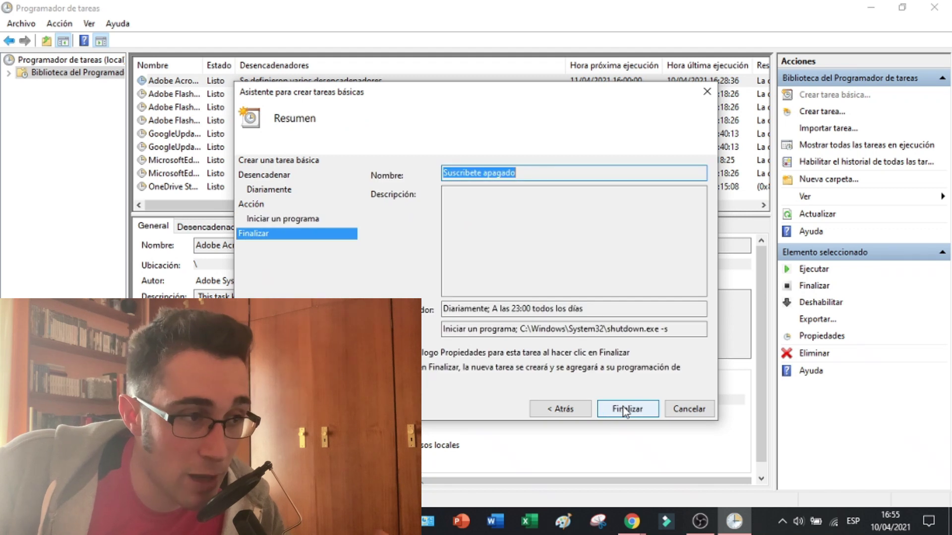